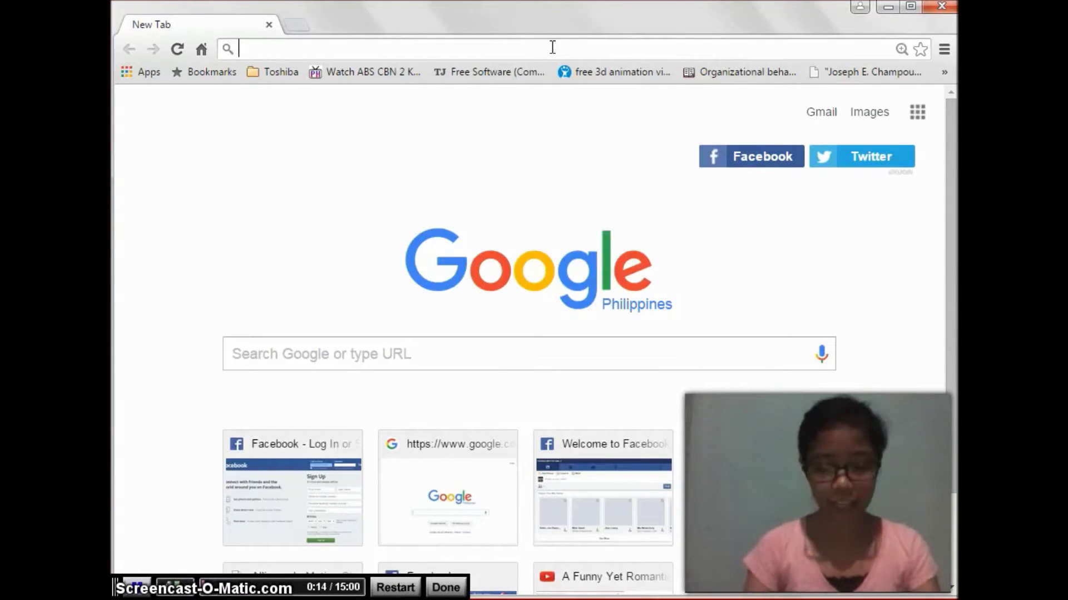
Step: Load vo.aimglobalinc.com in Chrome to reach the Alliance In Motion Global login page
type("vo.aim")
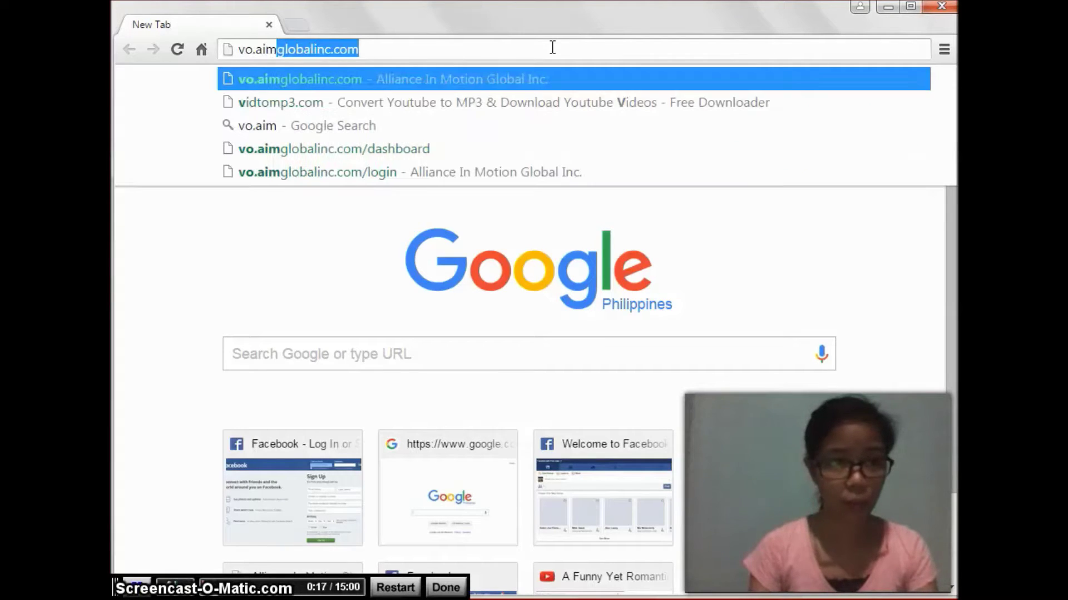
type("g")
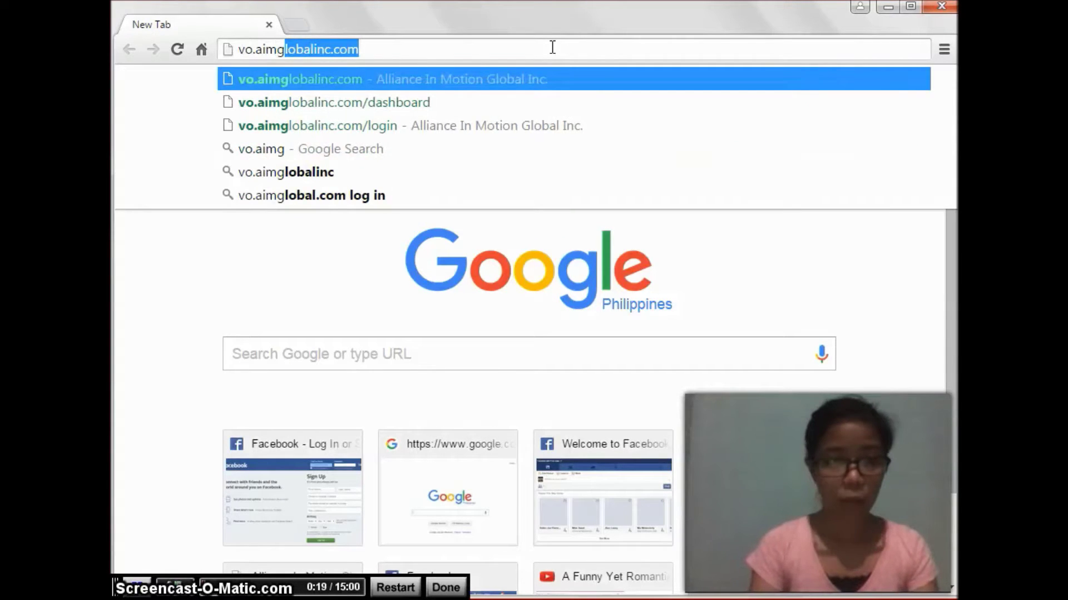
type("lobalinc.com")
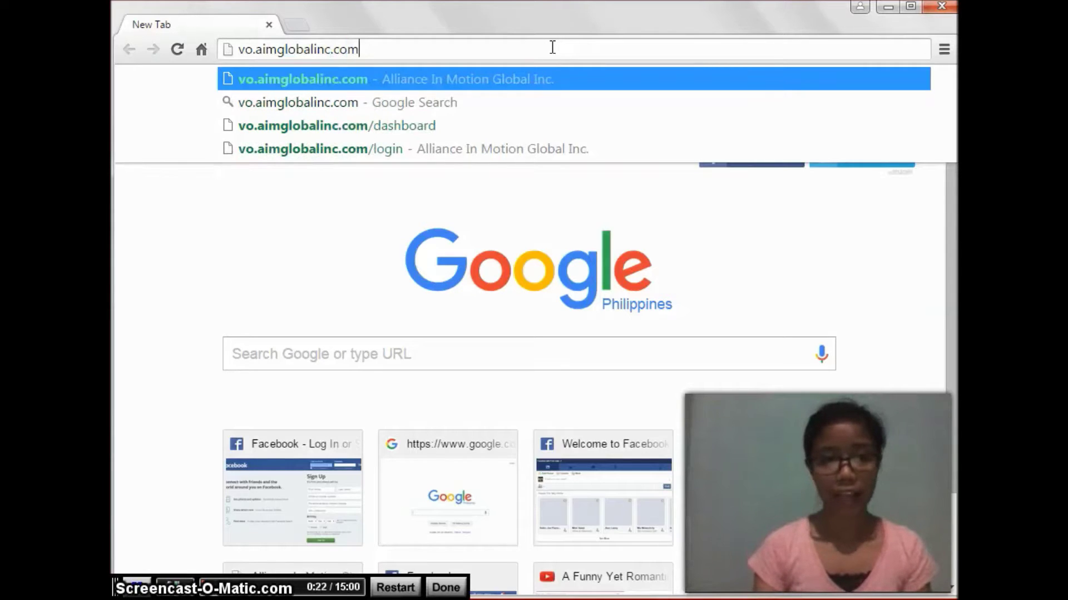
key("Return")
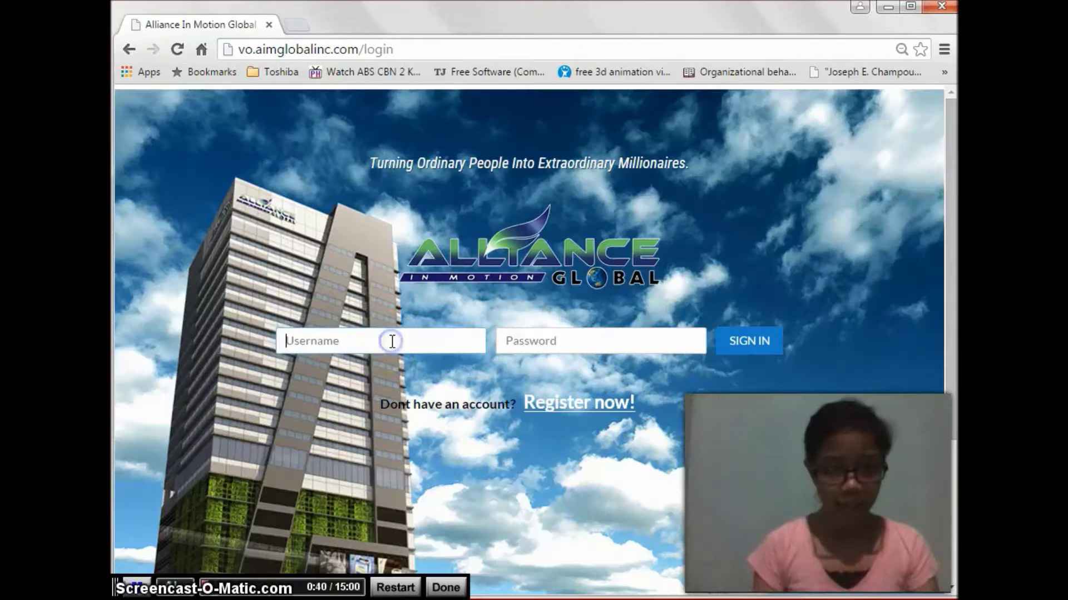
Step: Sign in with the member's username and password to reach the dashboard
left_click(392, 342)
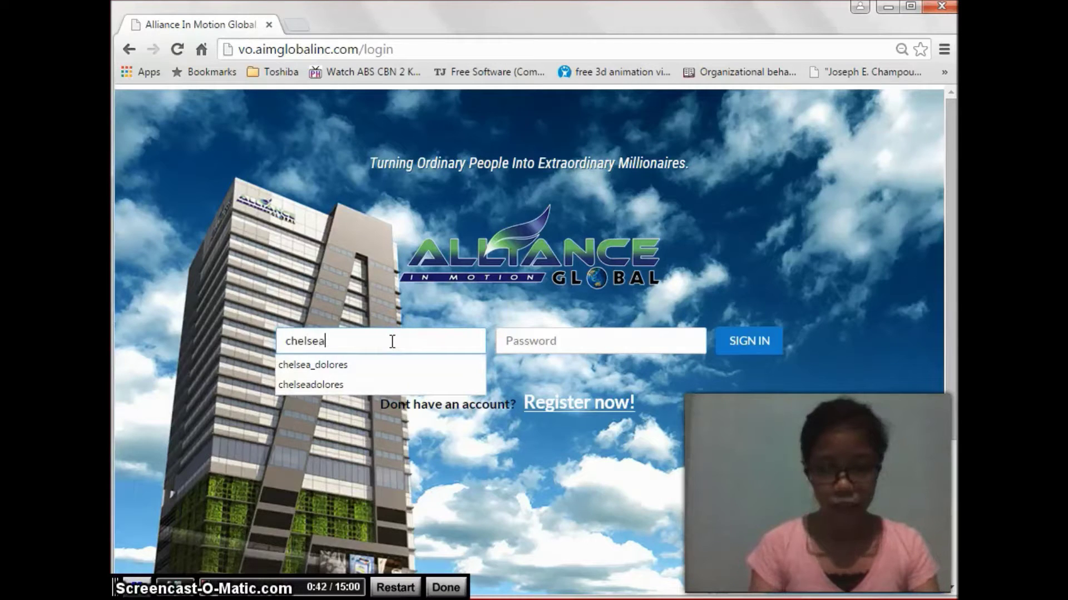
key("Tab")
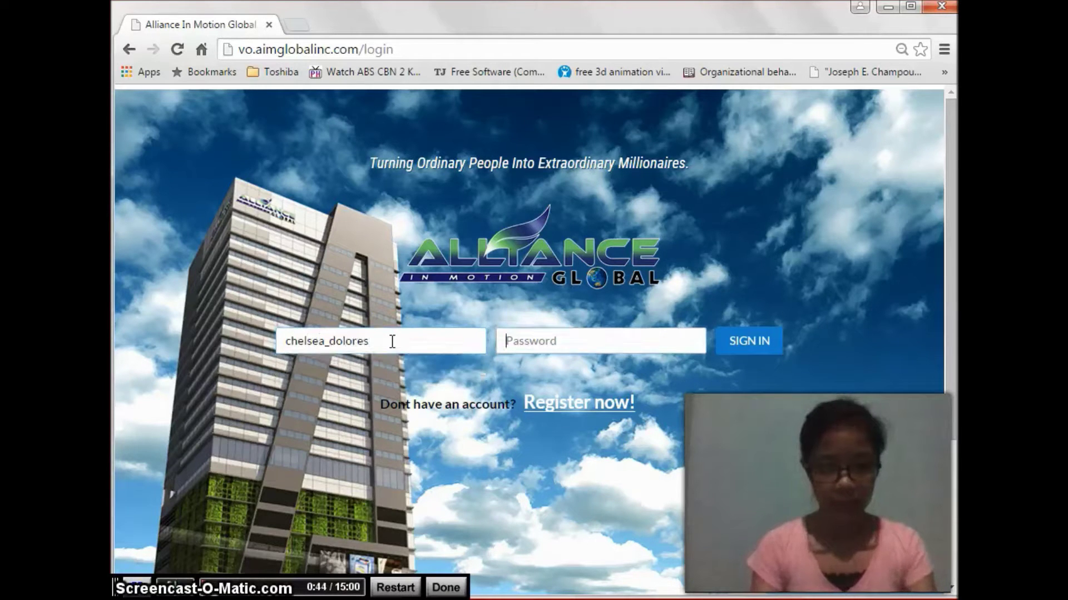
type("••••••")
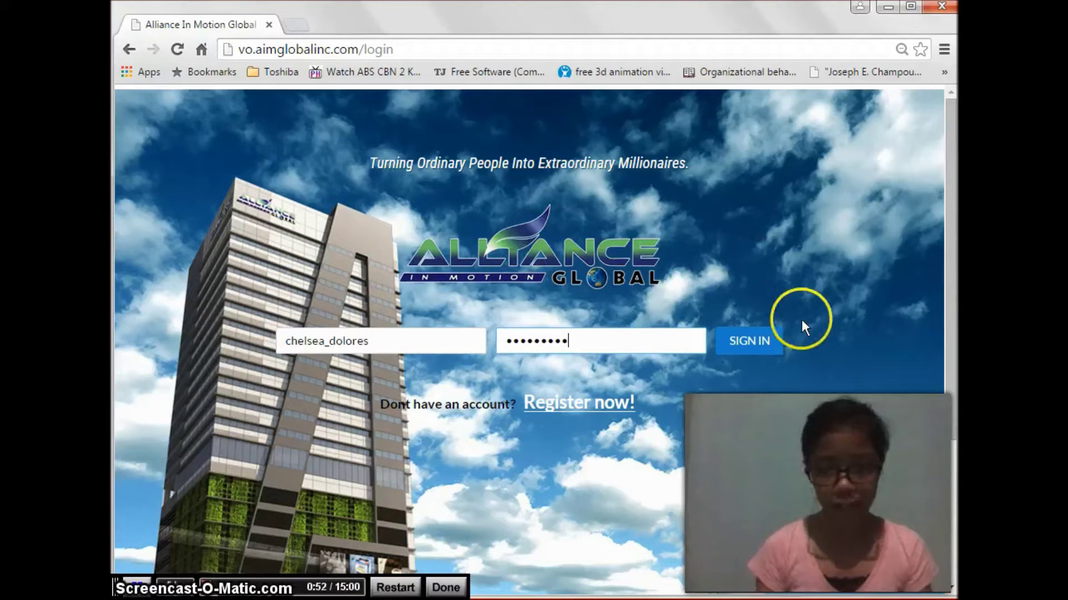
left_click(751, 341)
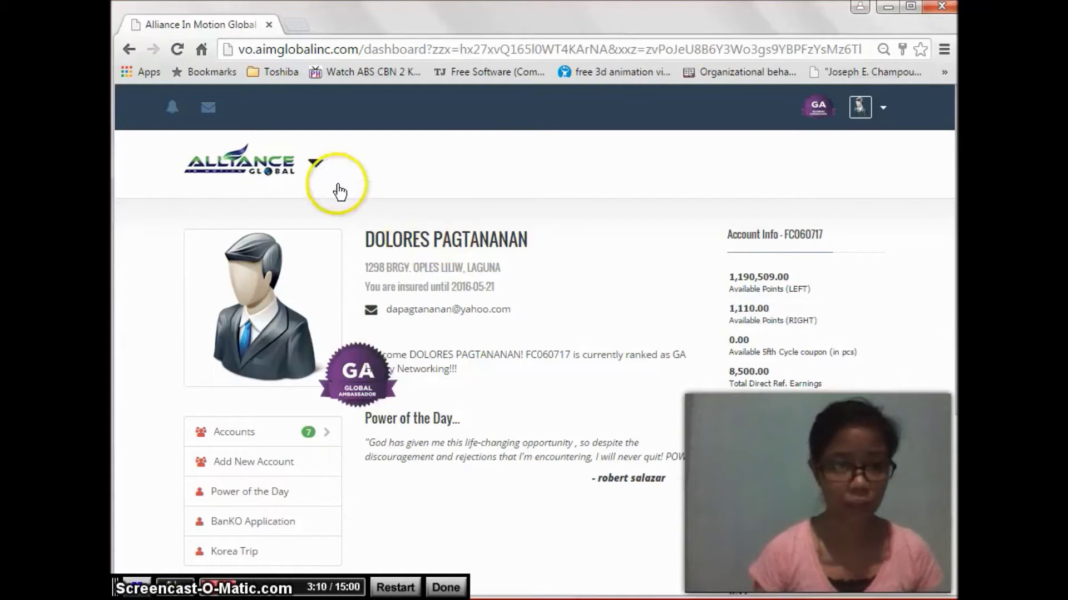
Step: Open the navigation menu beside the Alliance logo
left_click(317, 168)
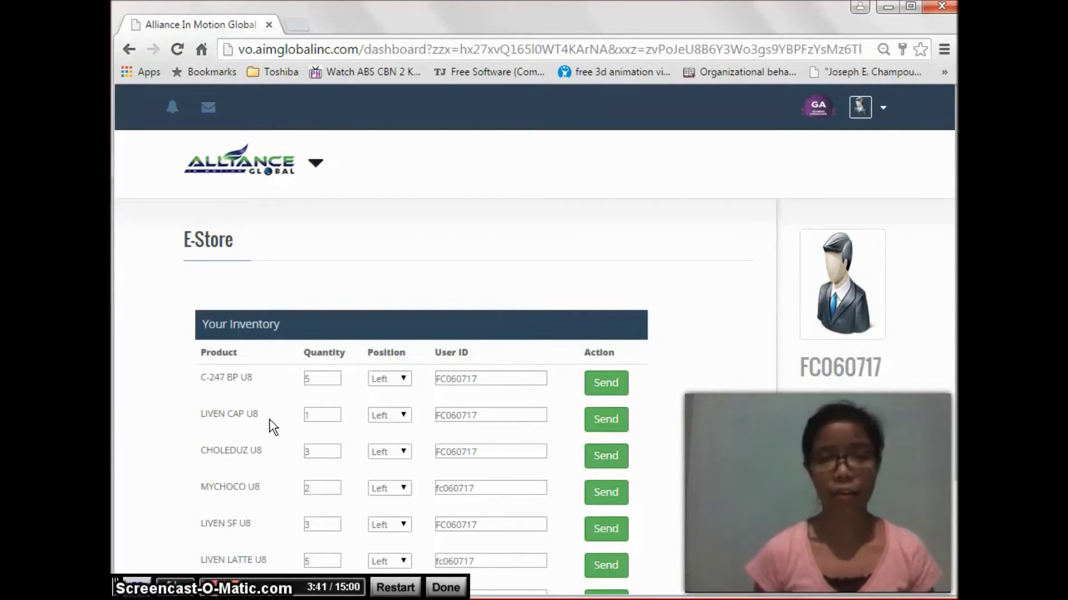
left_click(202, 280)
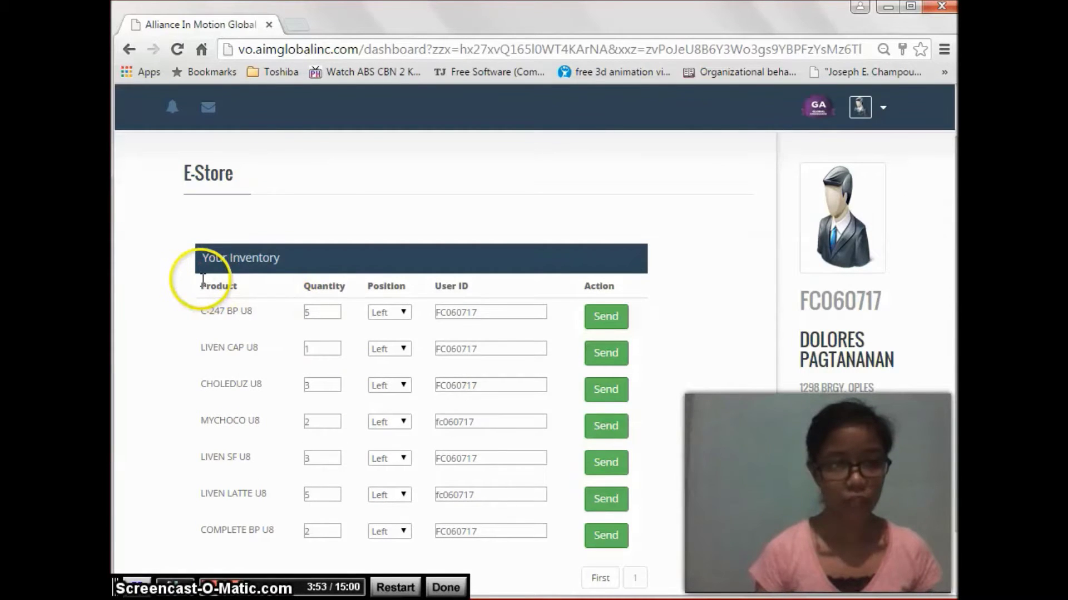
left_click_drag(260, 286, 324, 287)
left_click(324, 287)
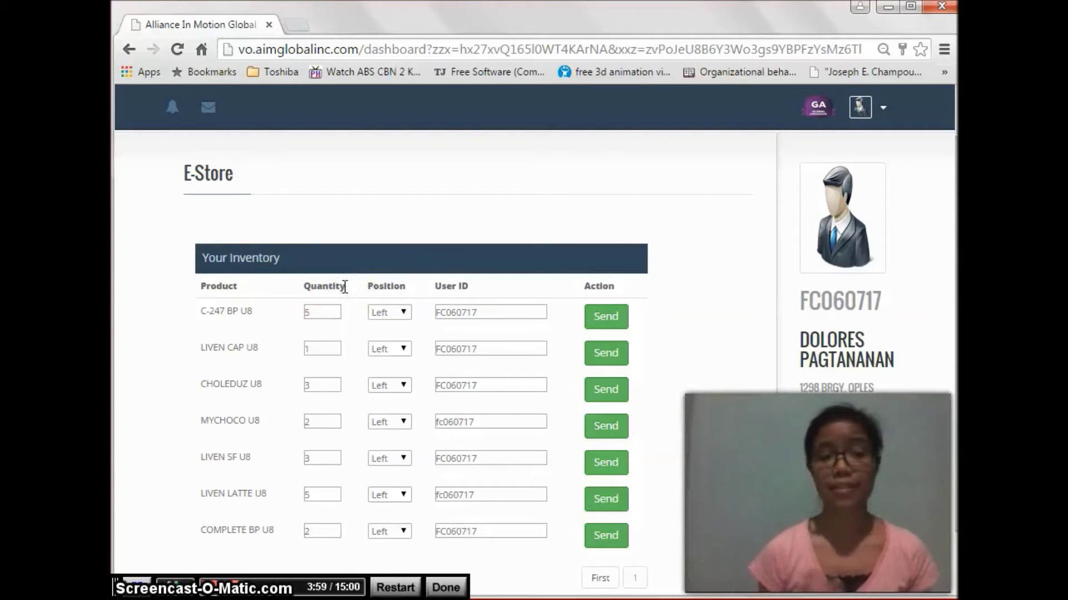
left_click_drag(346, 287, 407, 286)
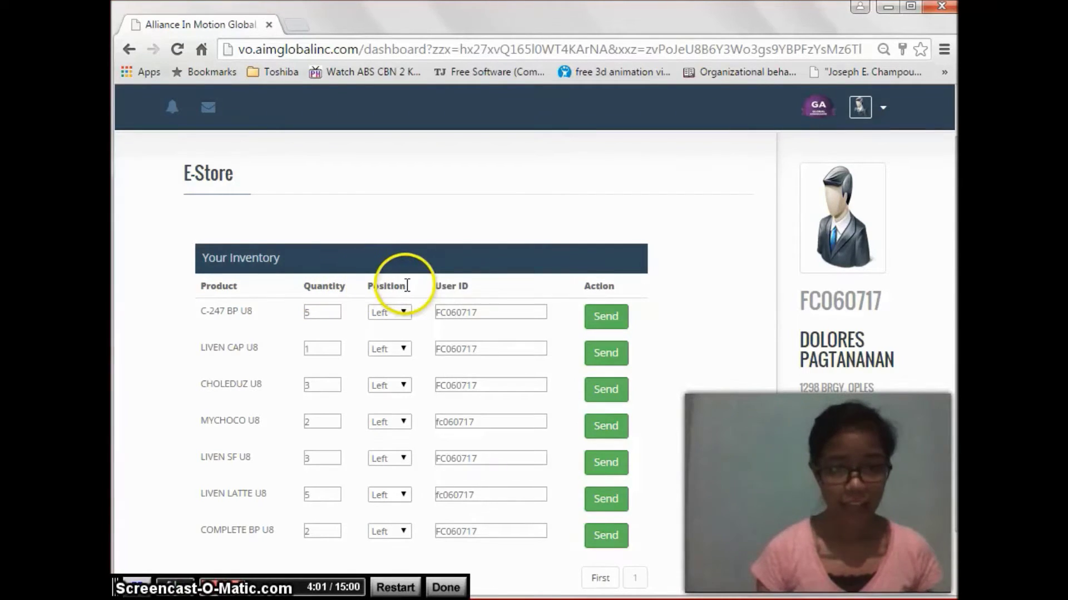
left_click(404, 312)
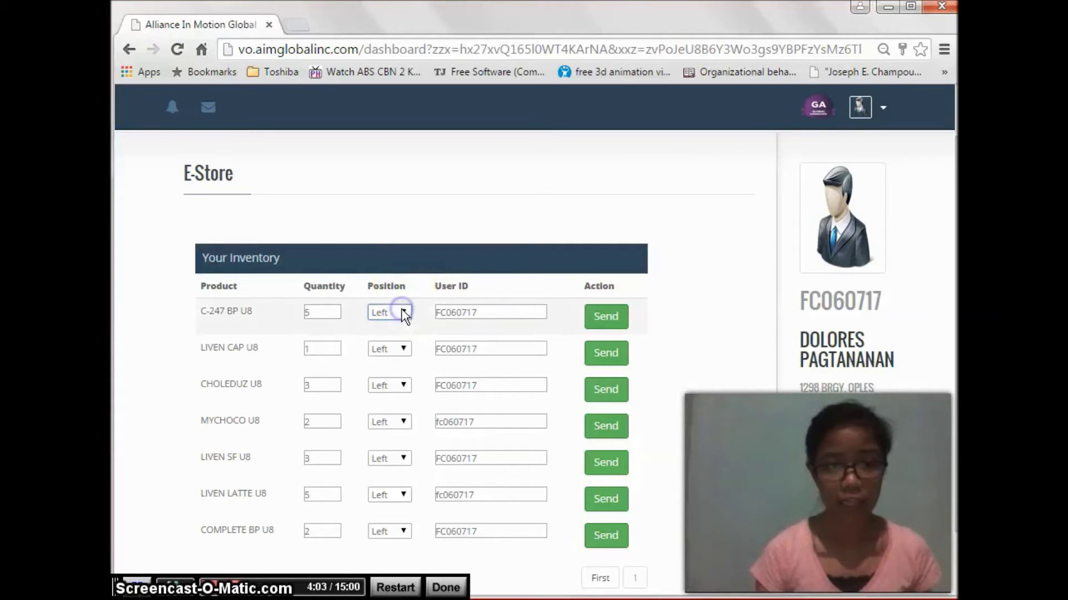
left_click_drag(434, 273, 475, 286)
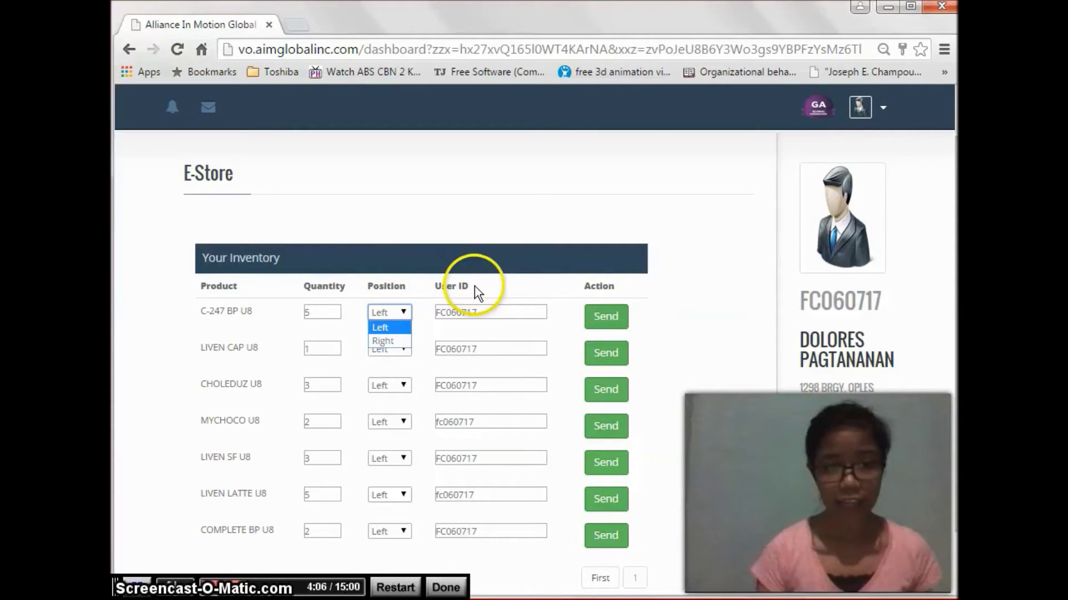
left_click(490, 311)
left_click_drag(491, 312, 431, 309)
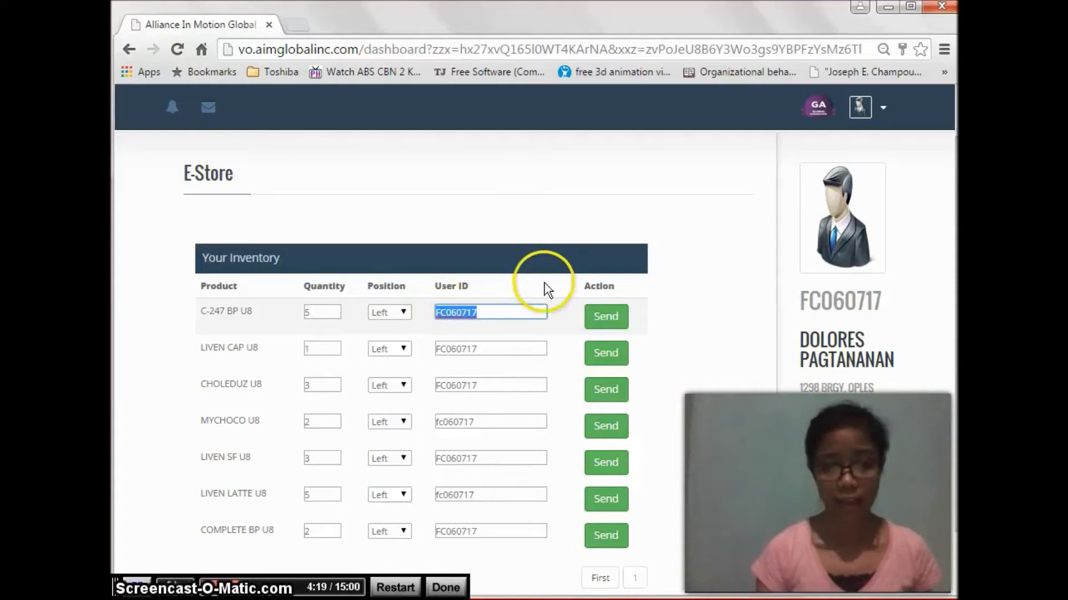
left_click(602, 289)
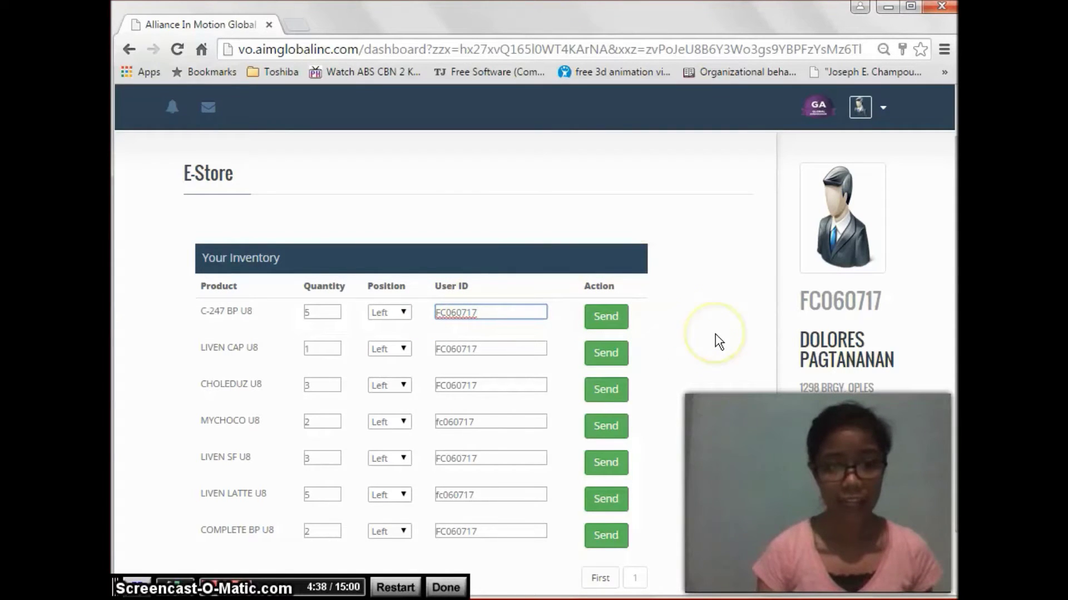
left_click(718, 341)
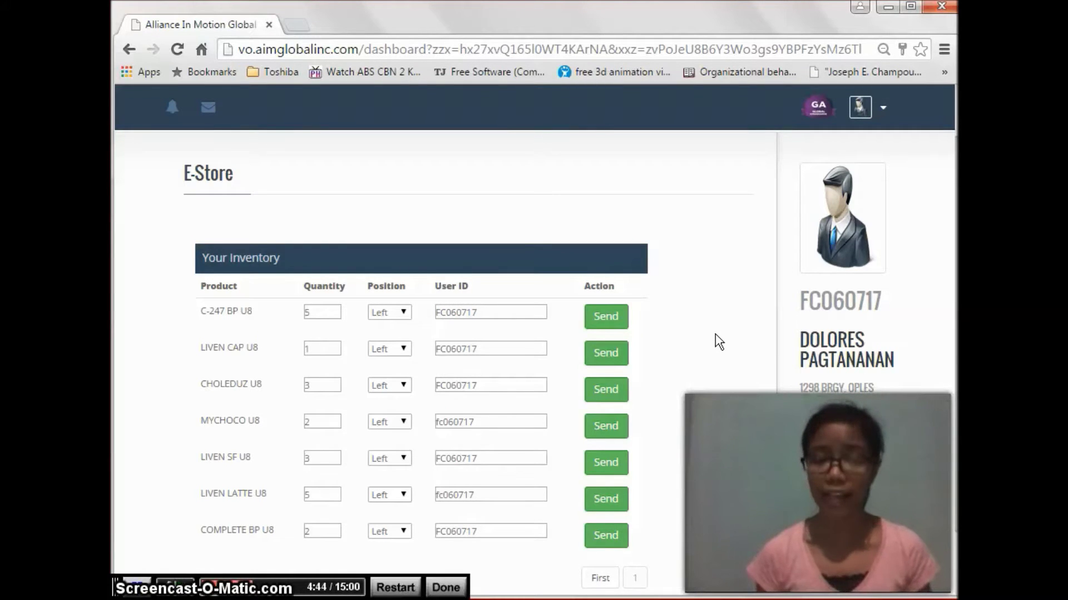
left_click(416, 312)
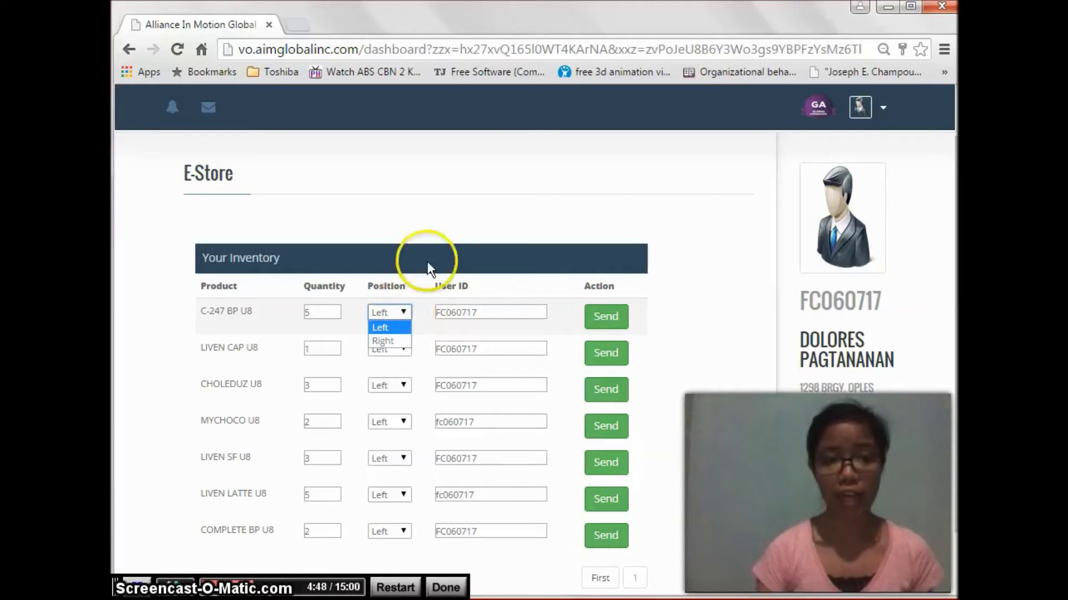
left_click(441, 232)
scroll(445, 236, "up", 2)
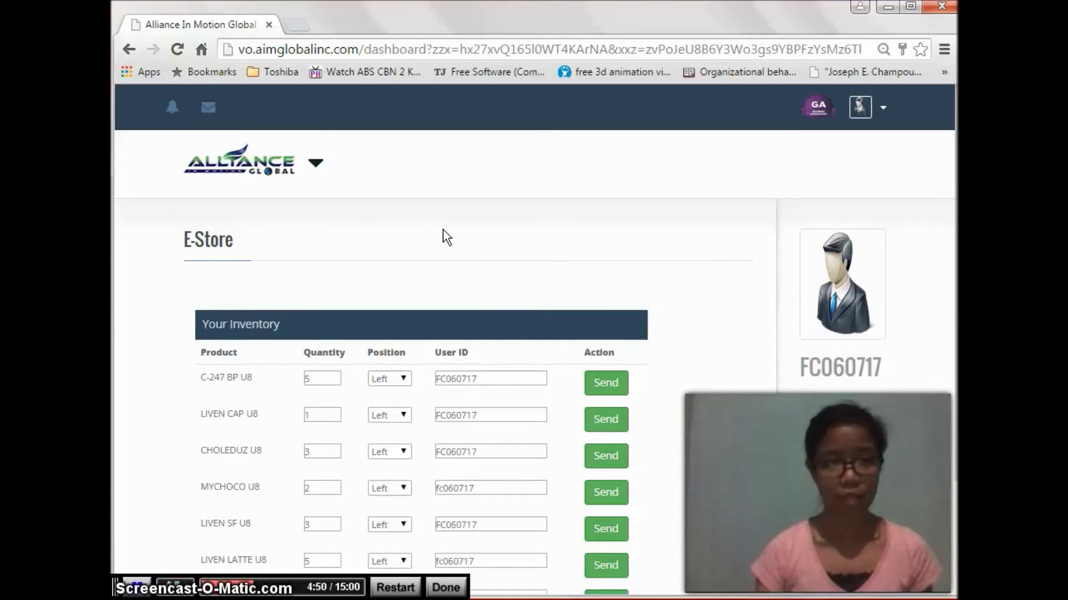
left_click(314, 164)
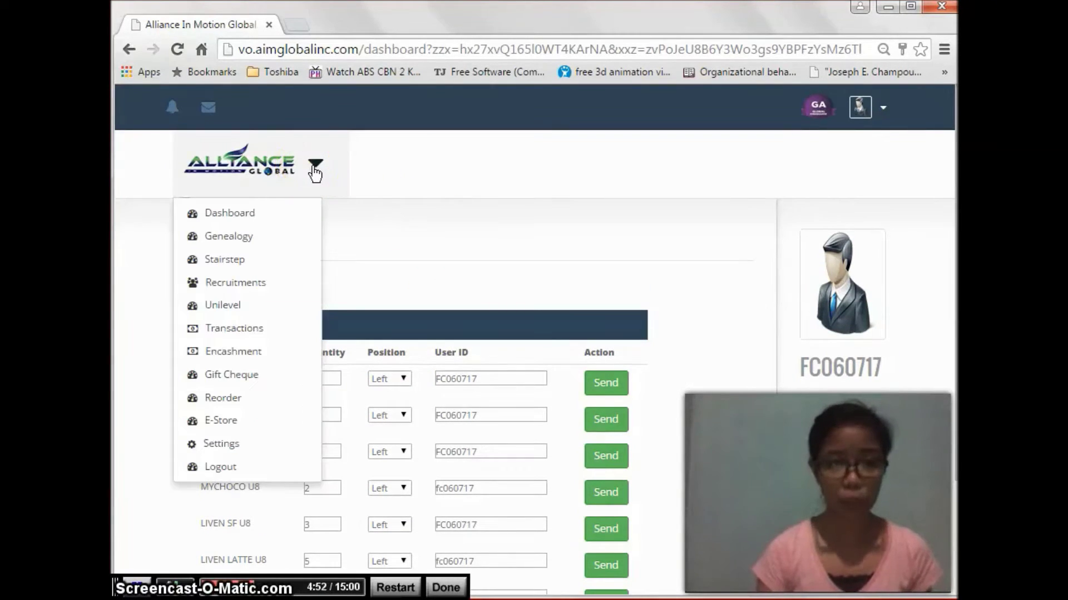
Step: Return to the Dashboard page and bring the account balance table into view
left_click(254, 223)
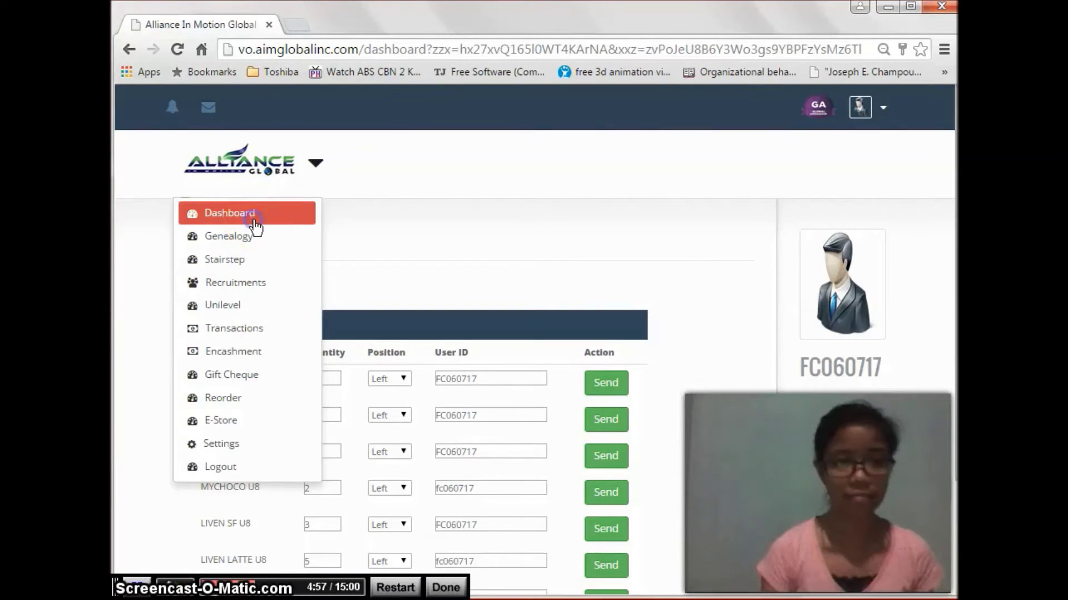
left_click(549, 551)
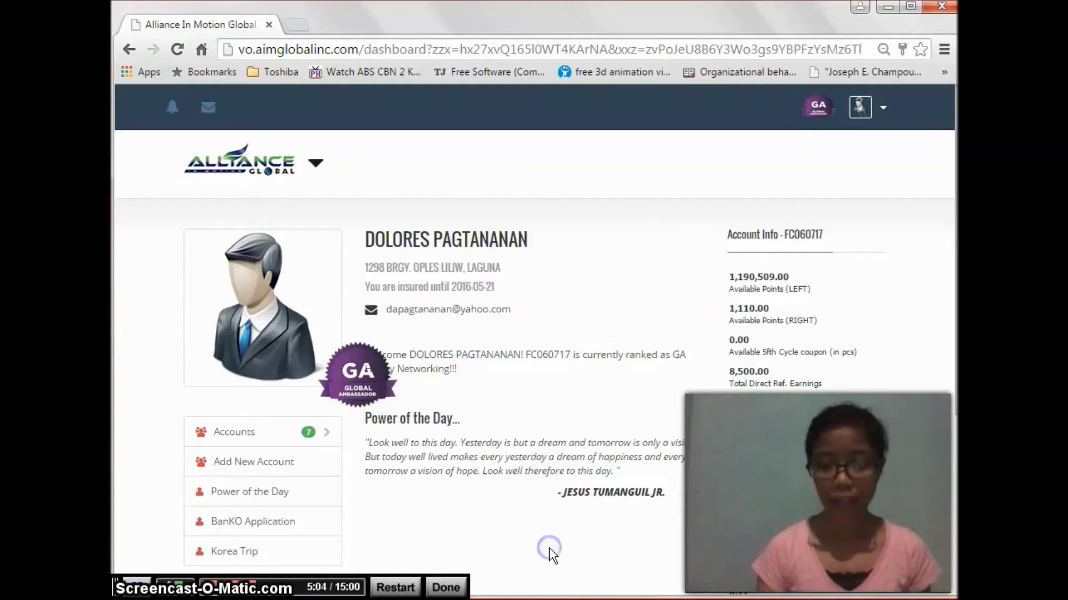
scroll(550, 552, "down", 4)
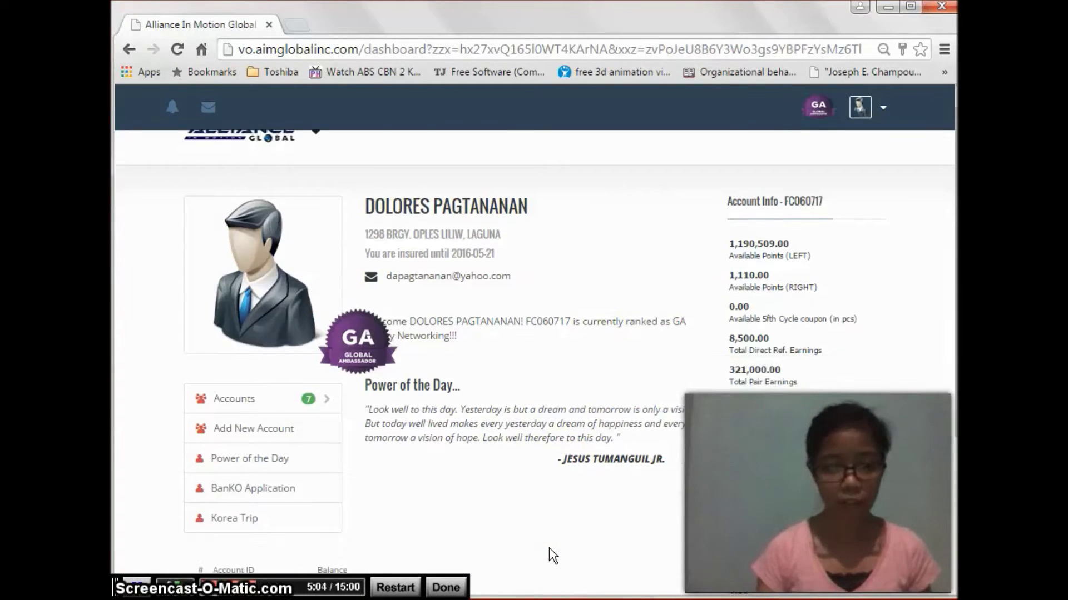
left_click(312, 425)
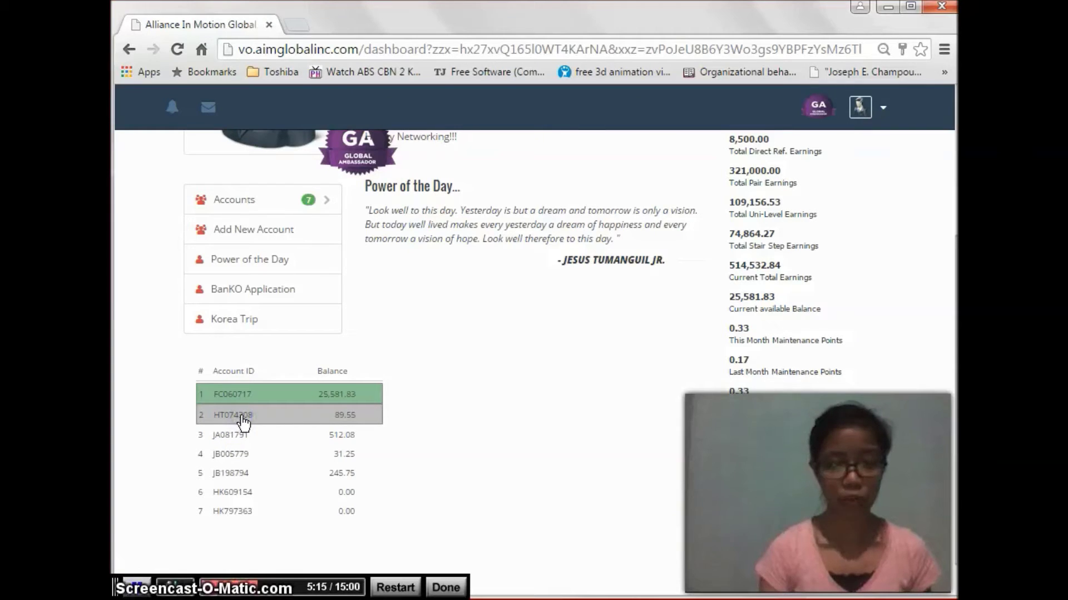
Step: Make the first account active, showing 1,190,509.00 available left points
left_click(237, 420)
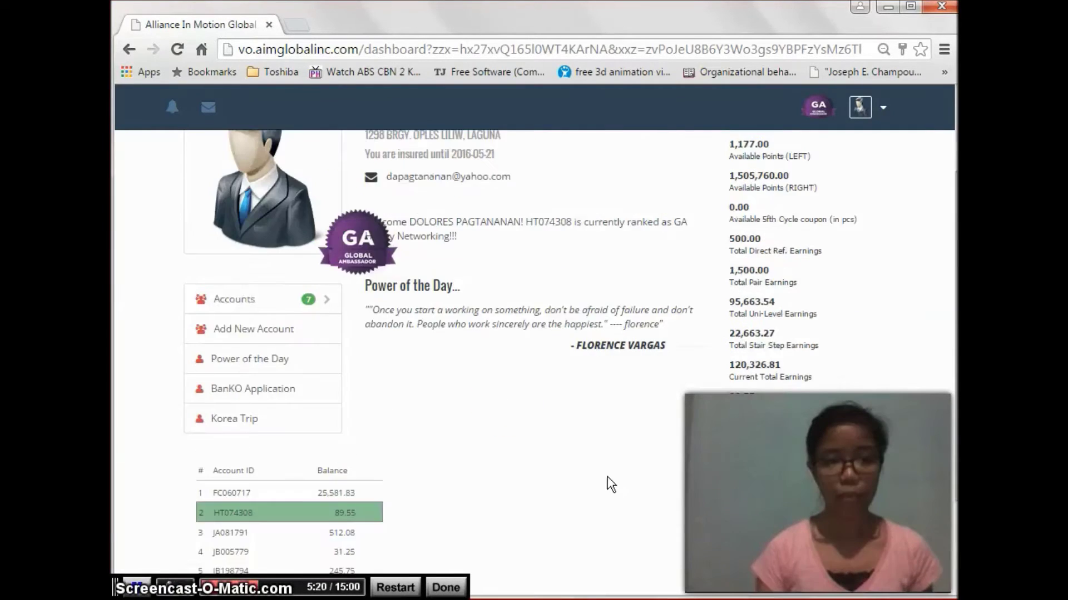
scroll(612, 483, "up", 1)
double_click(557, 254)
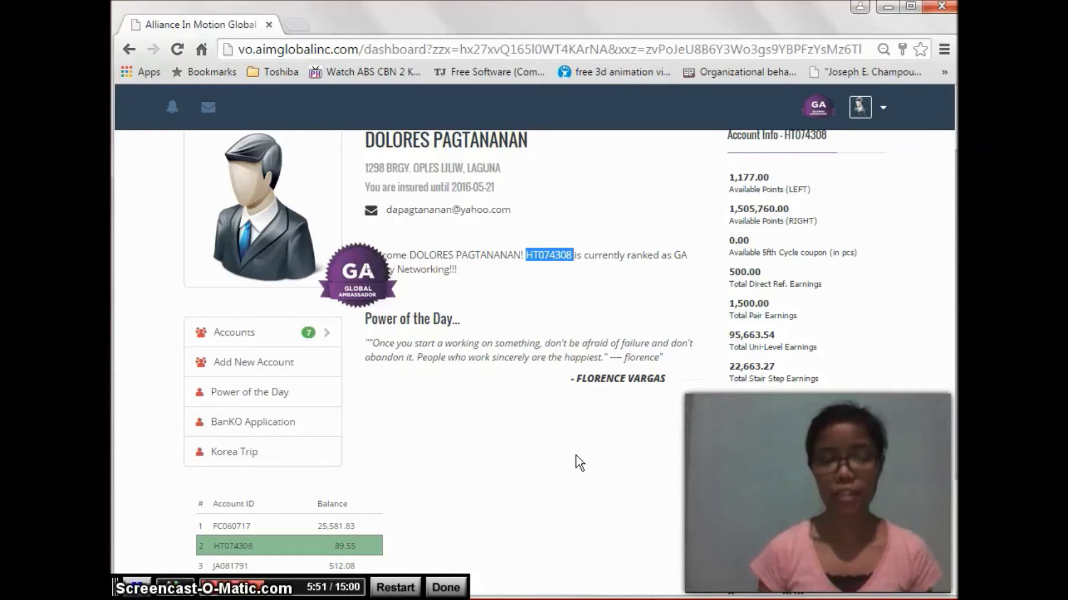
left_click(576, 456)
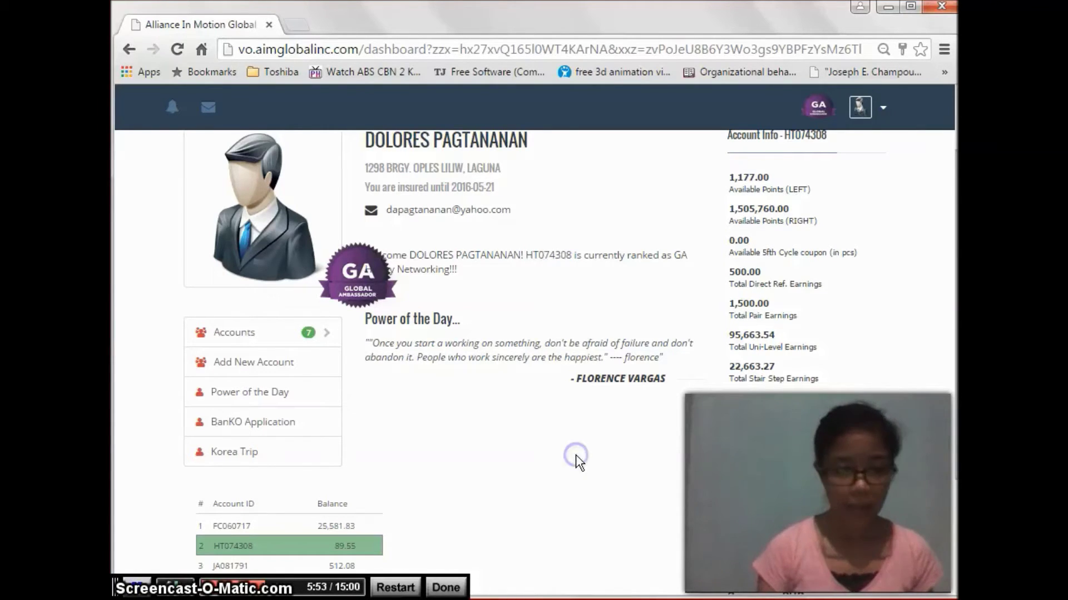
left_click(244, 533)
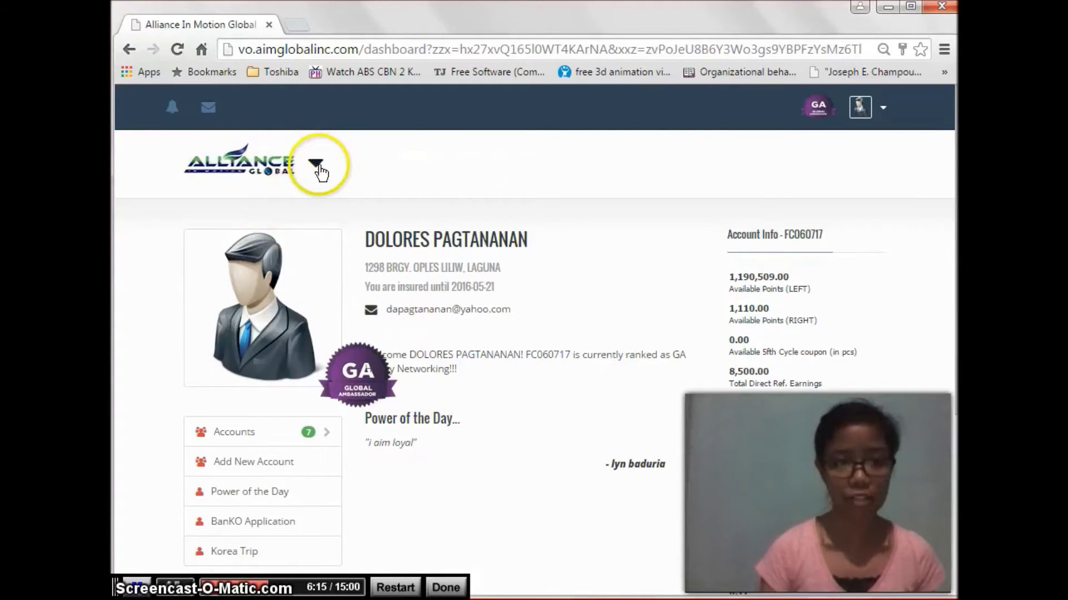
Step: Go to the E-Store inventory and edit the COMPLETE BP U8 quantity box
left_click(316, 165)
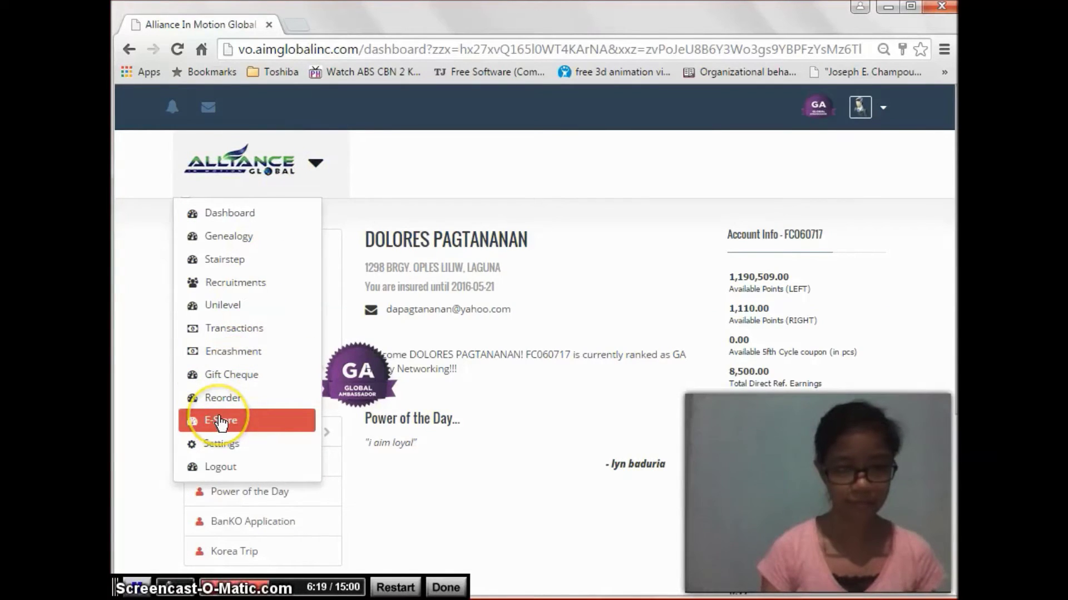
left_click(221, 421)
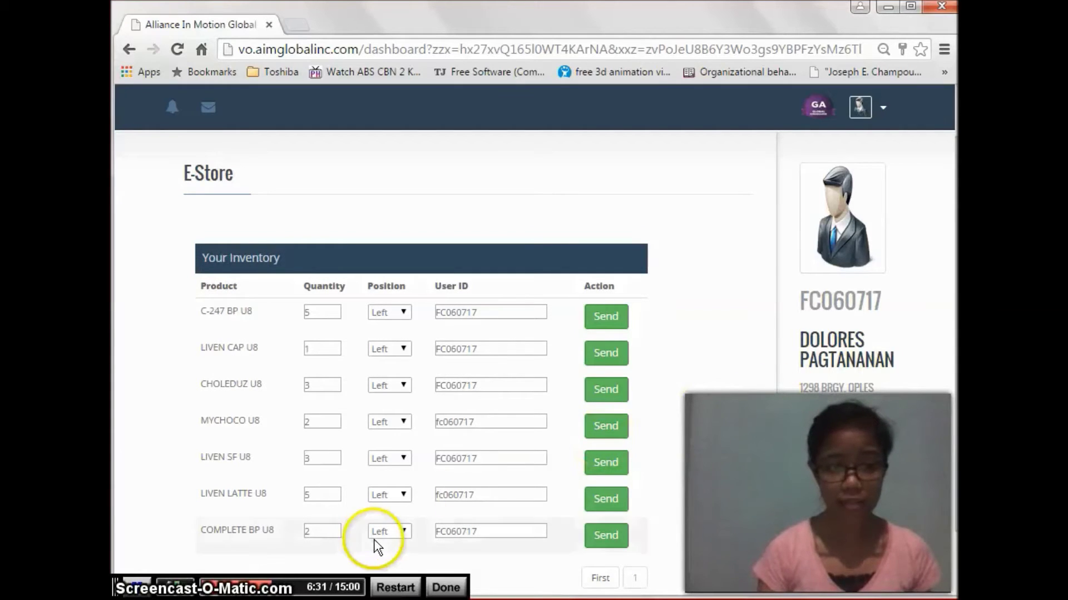
left_click(304, 531)
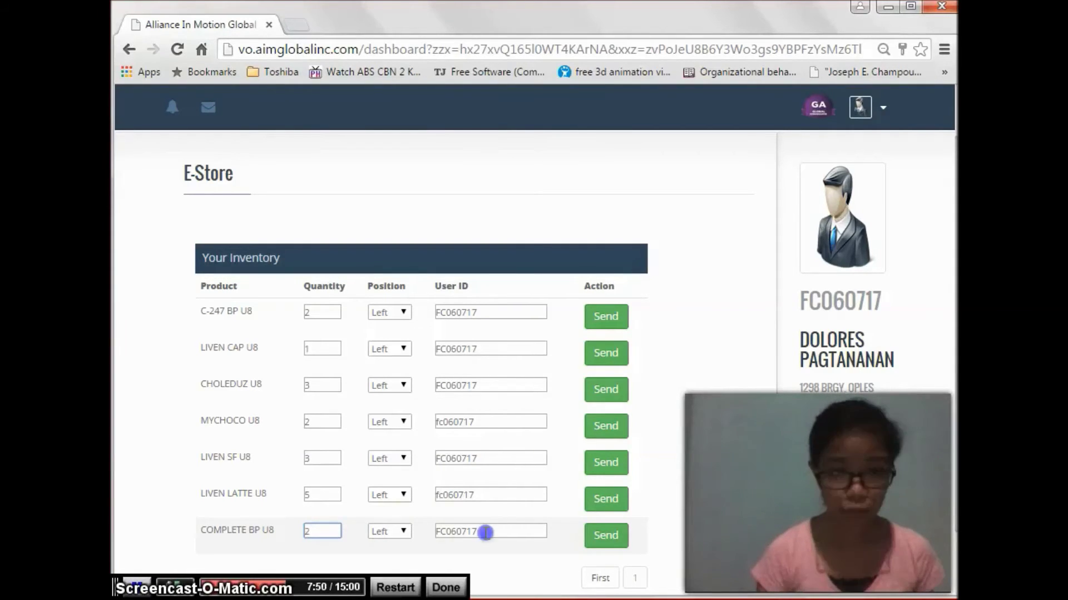
Step: Enter the second account's user ID for COMPLETE BP U8, keeping position Left and quantity 2
left_click_drag(483, 533, 430, 529)
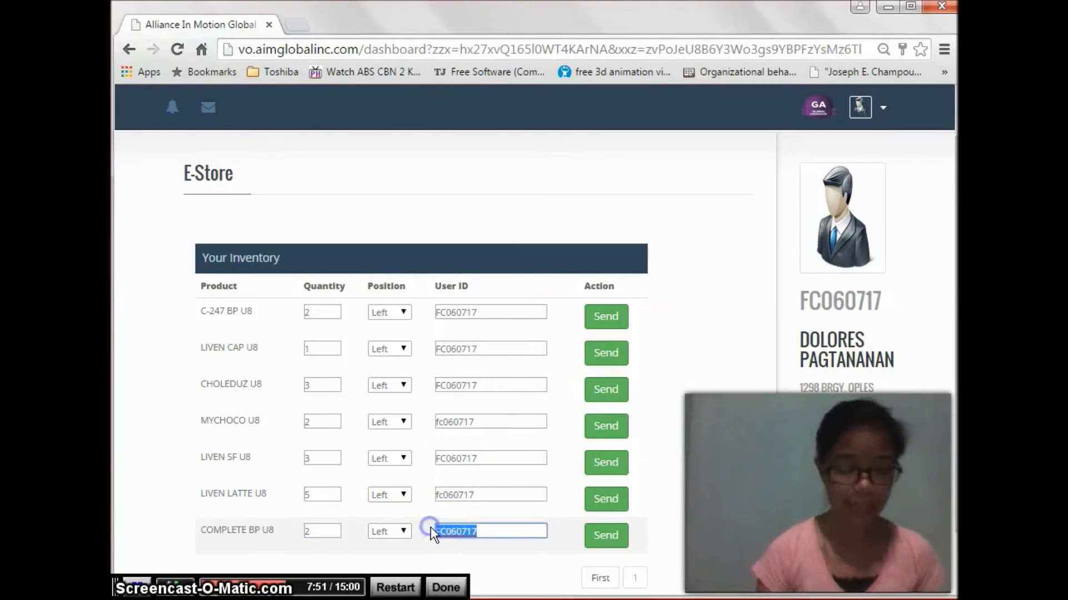
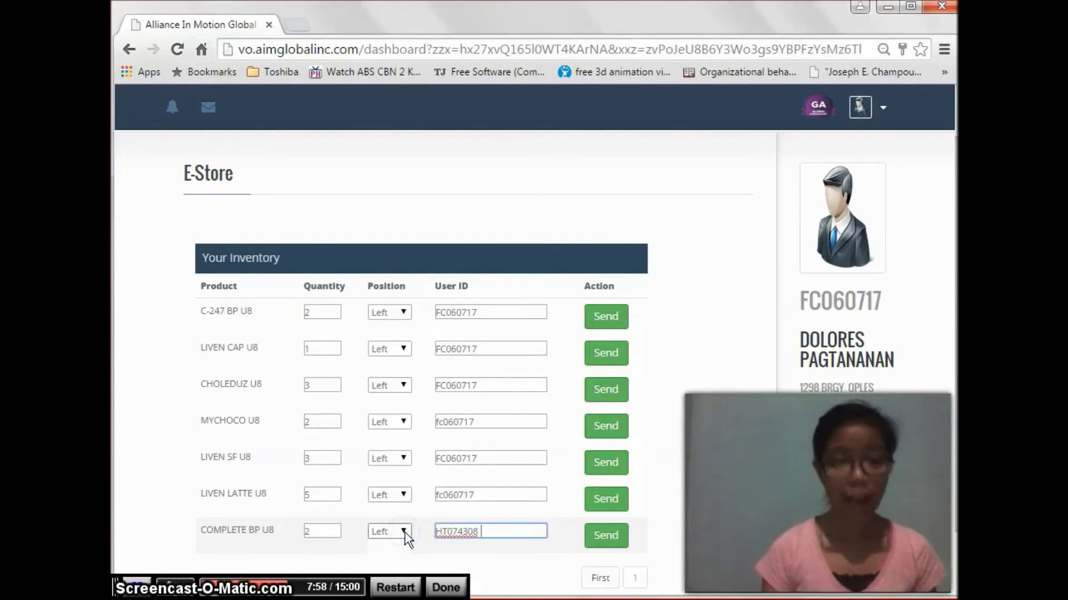
left_click(405, 532)
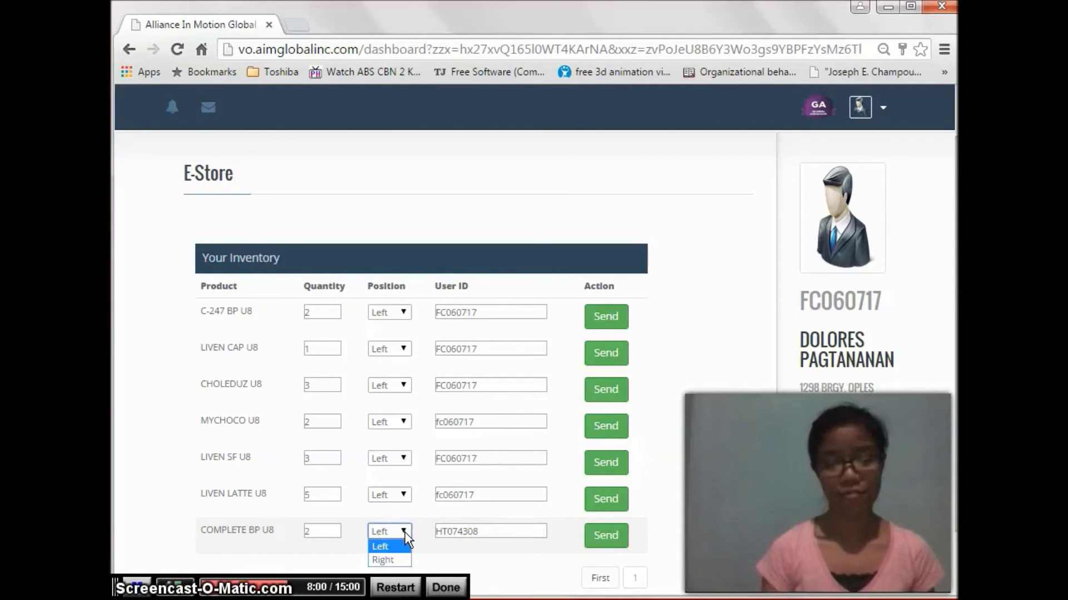
left_click(405, 532)
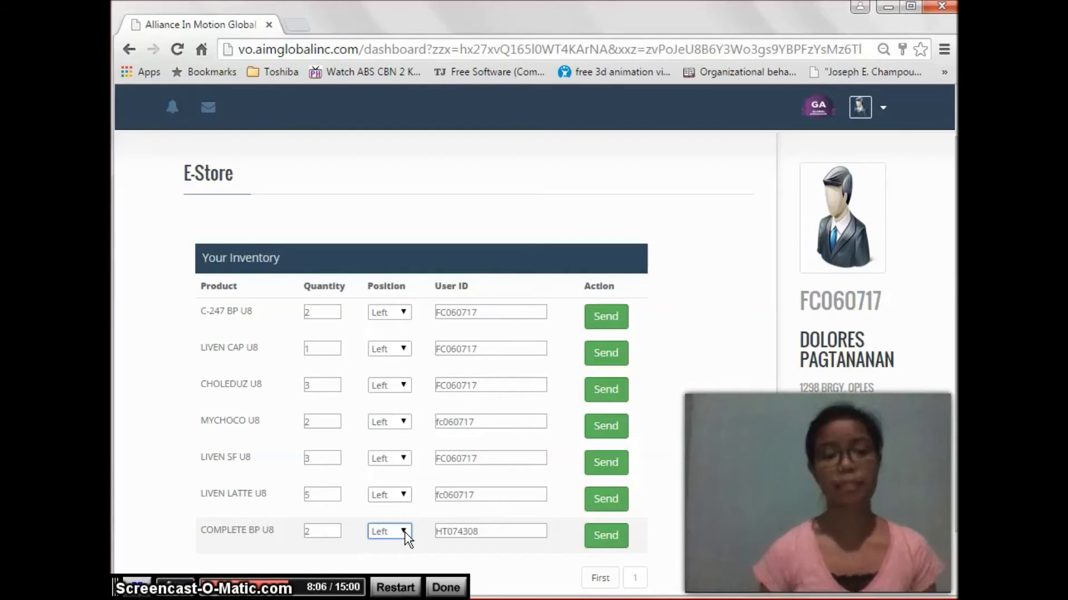
left_click(405, 532)
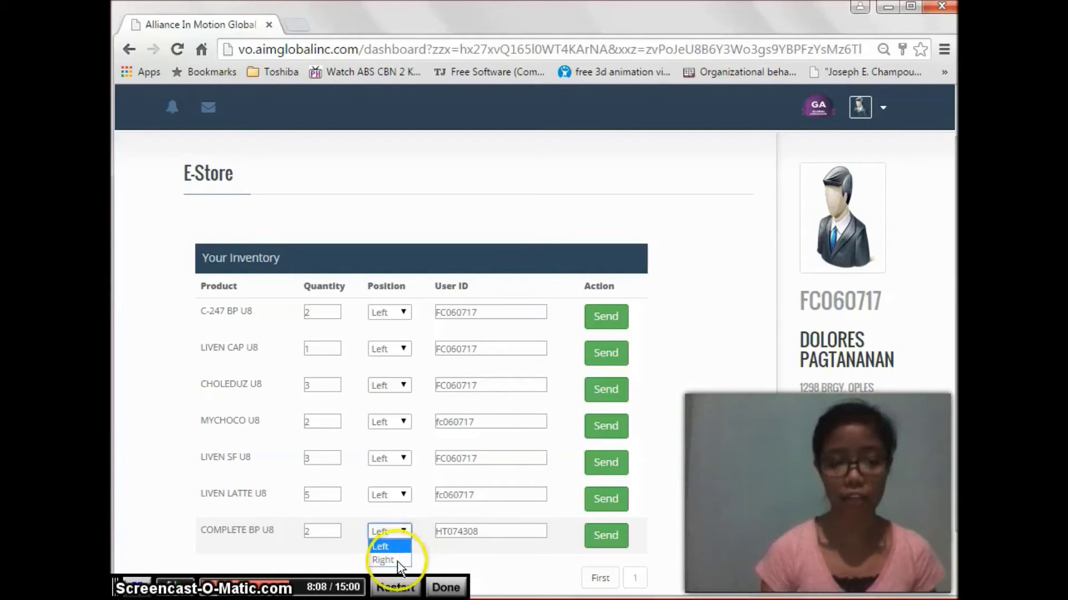
left_click(350, 545)
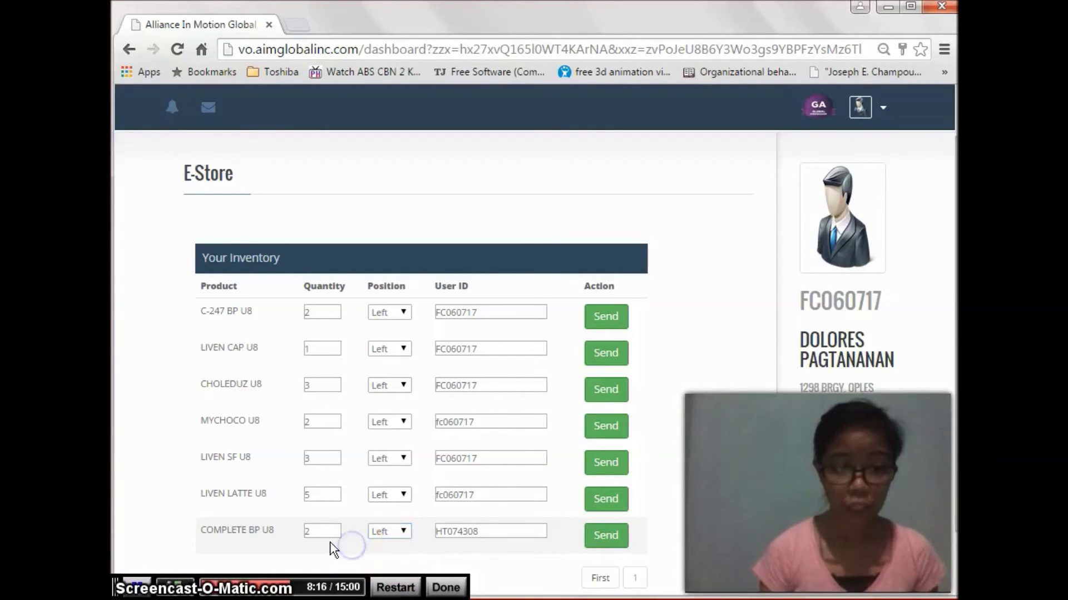
left_click(320, 531)
left_click_drag(320, 531, 300, 536)
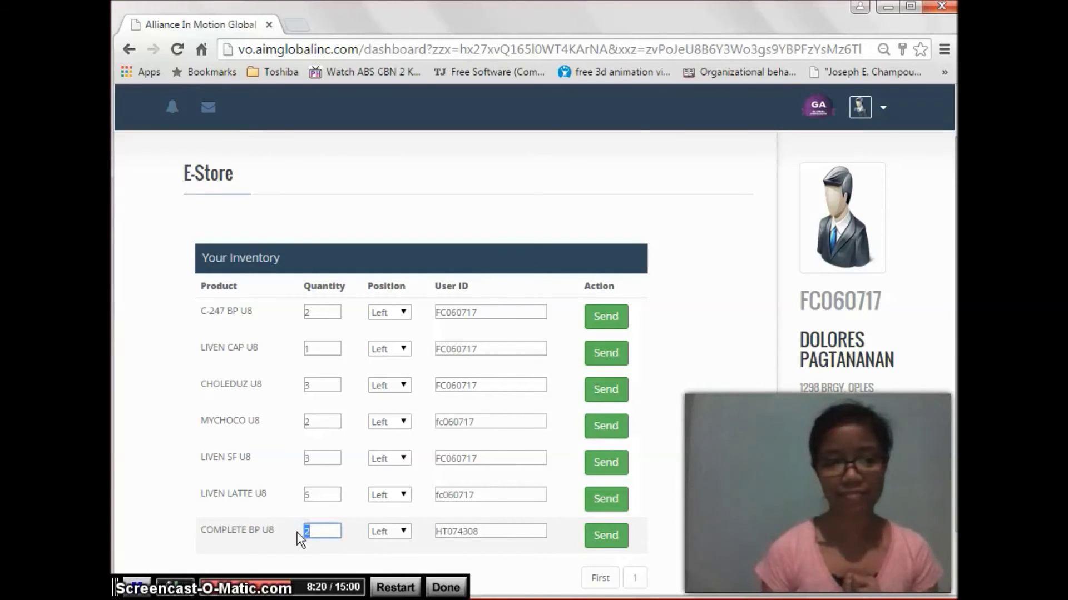
left_click(329, 339)
left_click(320, 312)
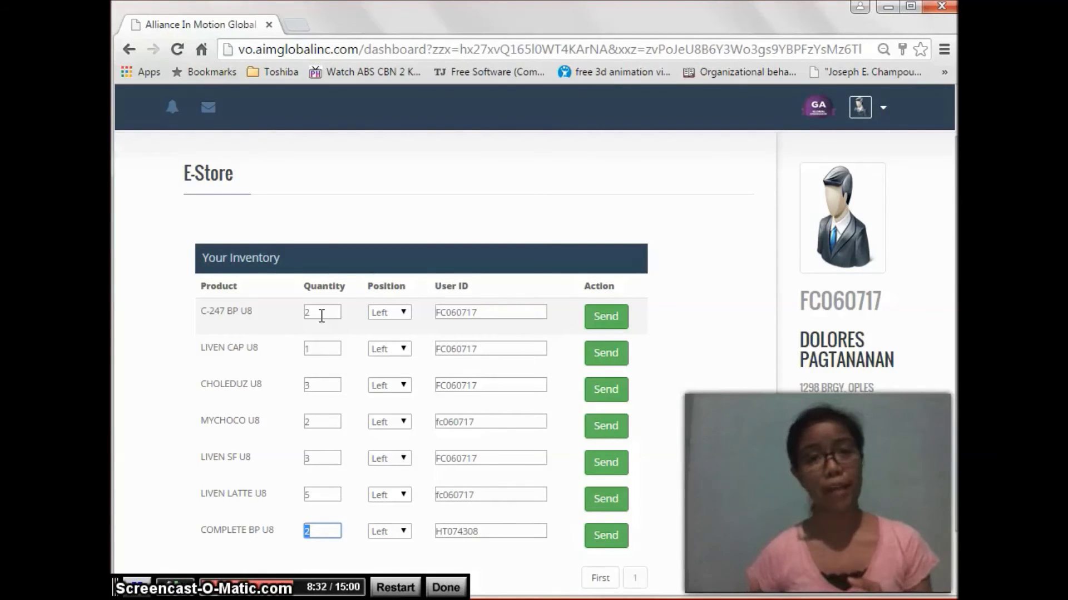
Step: Send COMPLETE BP U8 and dismiss the Transaction Successful message
left_click(606, 536)
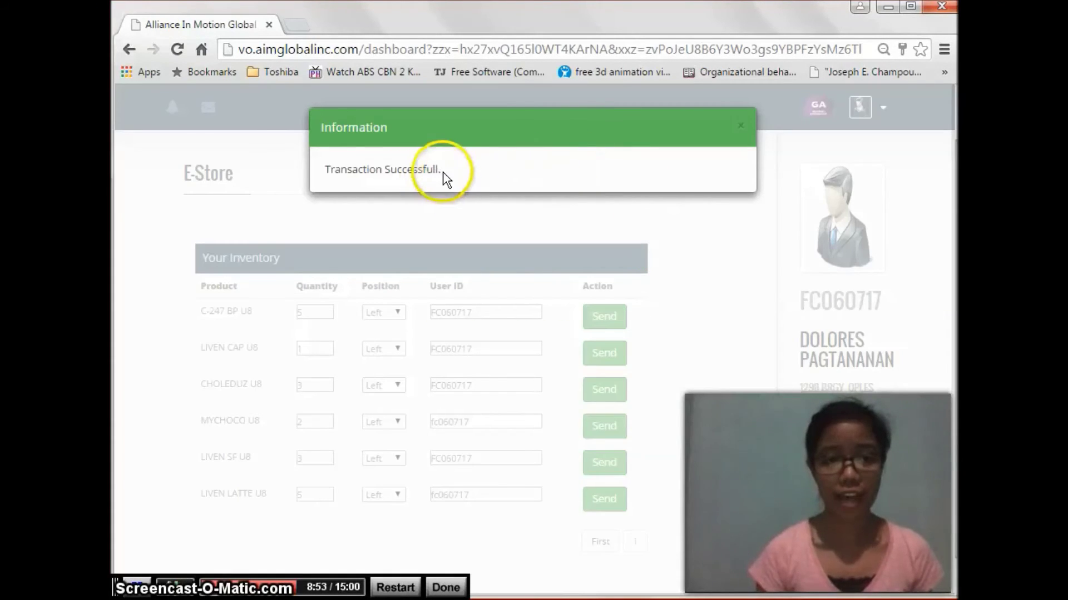
left_click(741, 136)
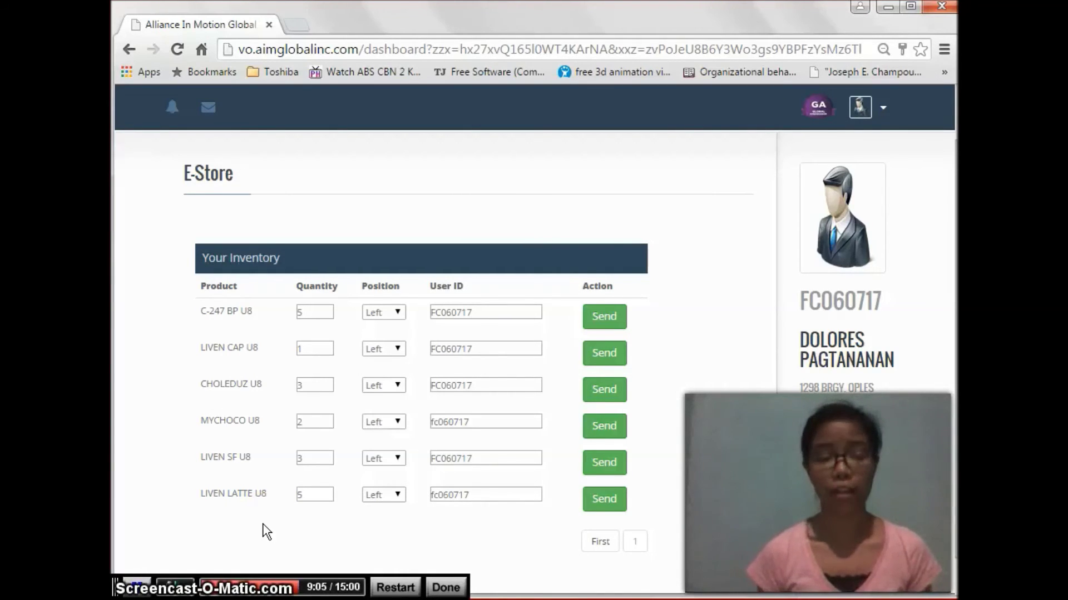
Step: Make the second account active on the Dashboard, showing 89.55 available and 1,197.00 left points
left_click(315, 164)
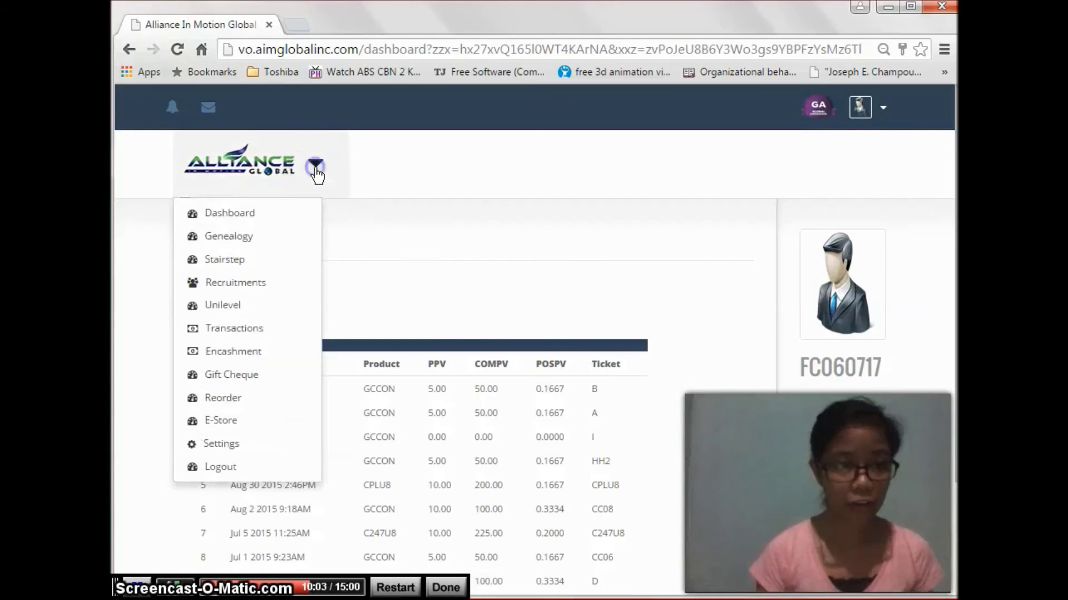
left_click(274, 214)
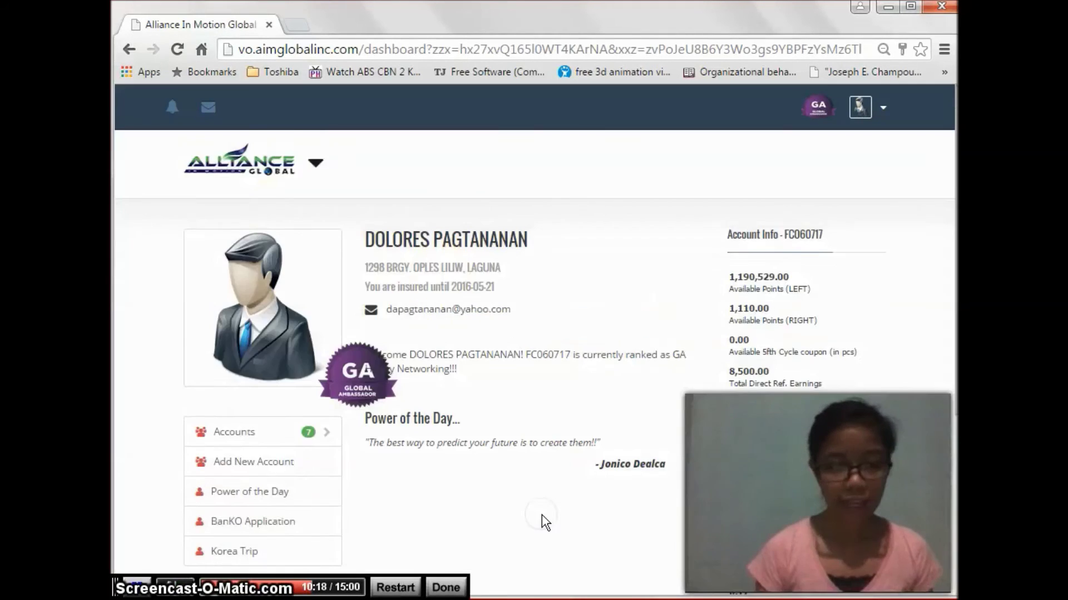
scroll(541, 515, "down", 2)
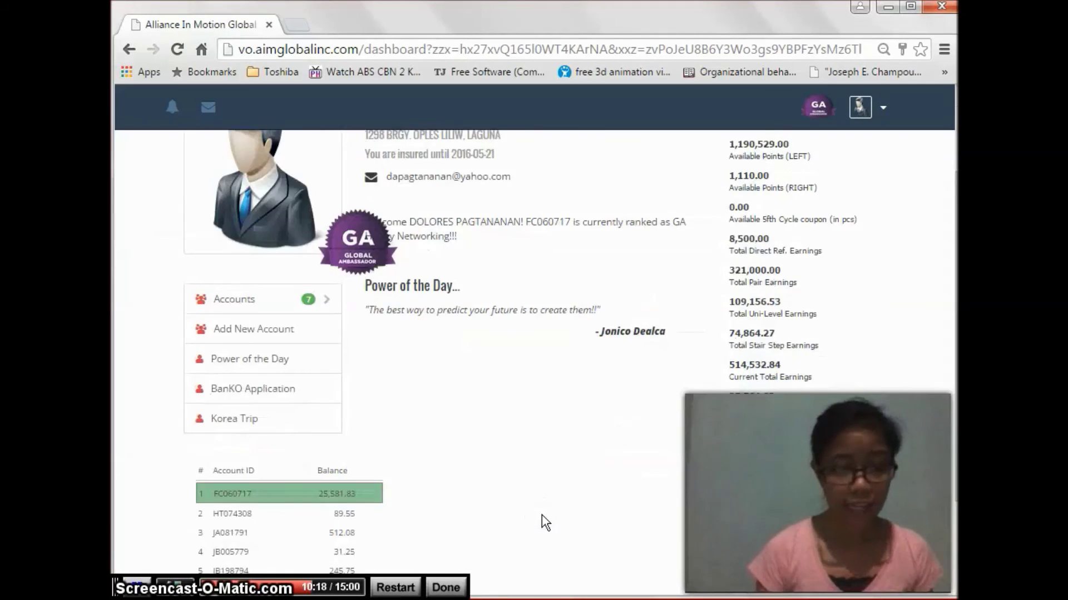
scroll(542, 515, "down", 1)
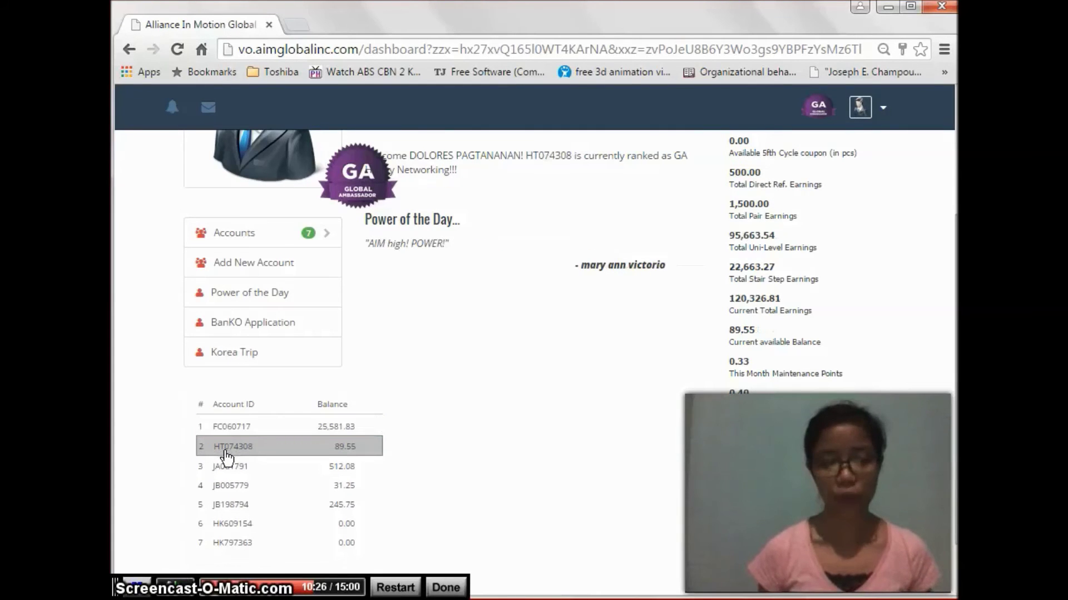
left_click(608, 482)
scroll(607, 481, "up", 3)
left_click(312, 174)
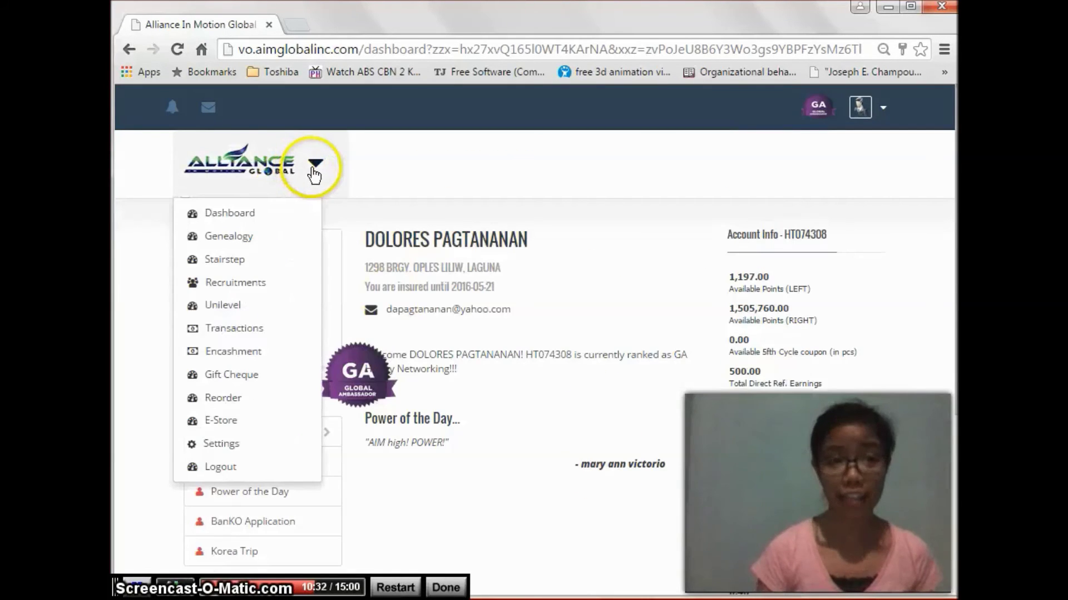
Step: Show Reorder history and highlight the newest entry's date, CPLU8 product and POSPV 0.3334
left_click(218, 405)
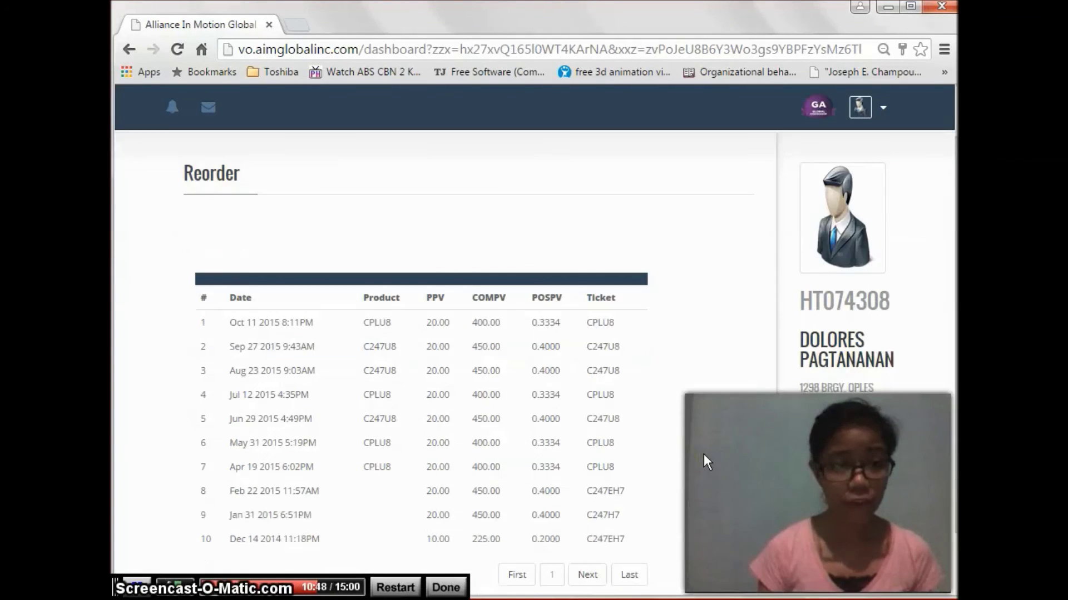
scroll(703, 454, "down", 1)
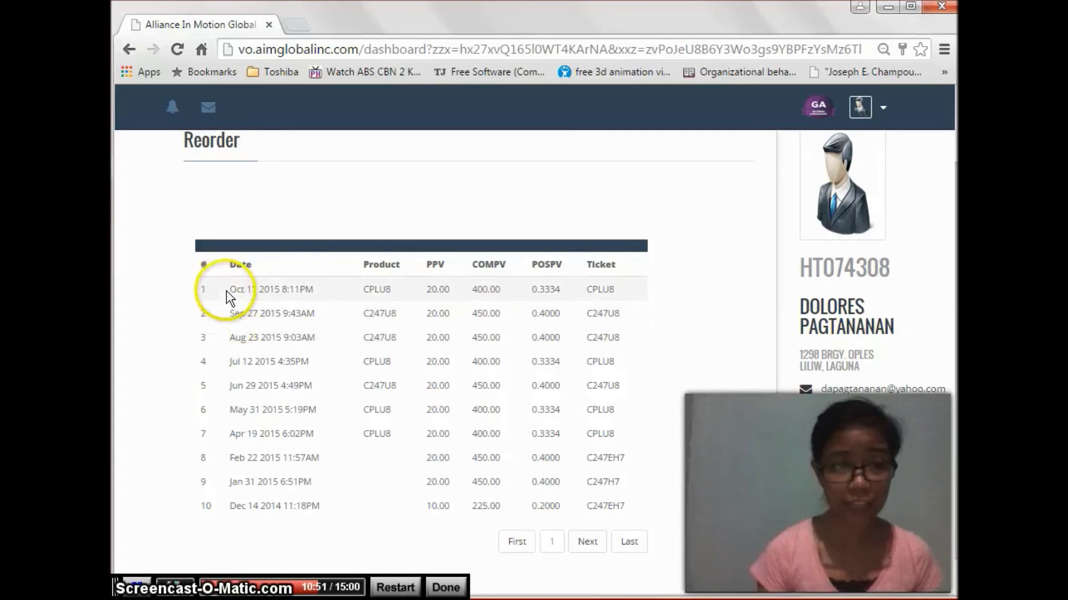
left_click_drag(228, 289, 392, 287)
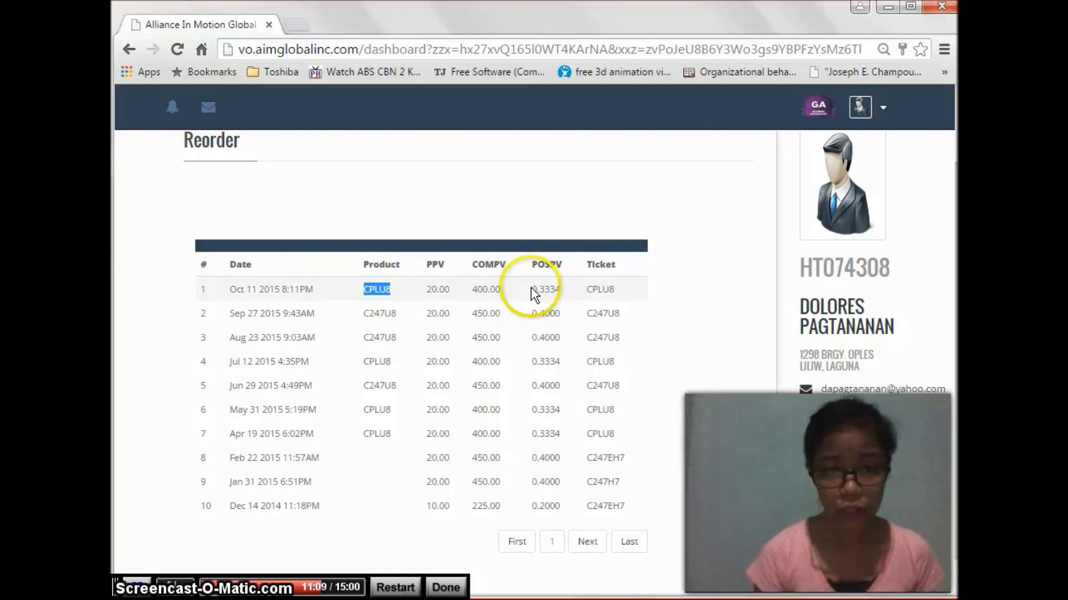
left_click(543, 289)
double_click(543, 289)
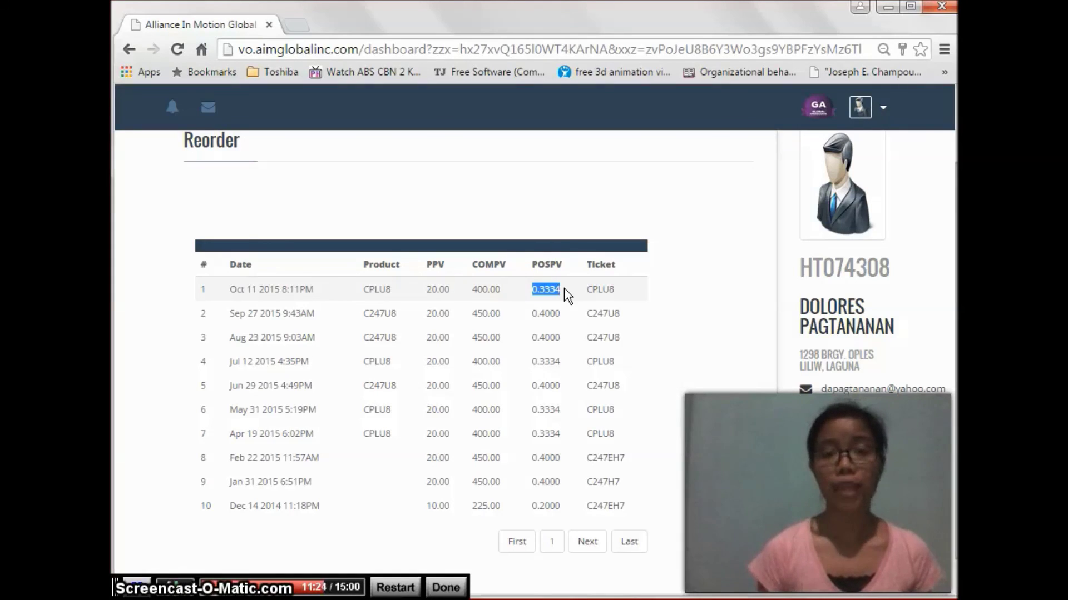
left_click(564, 288)
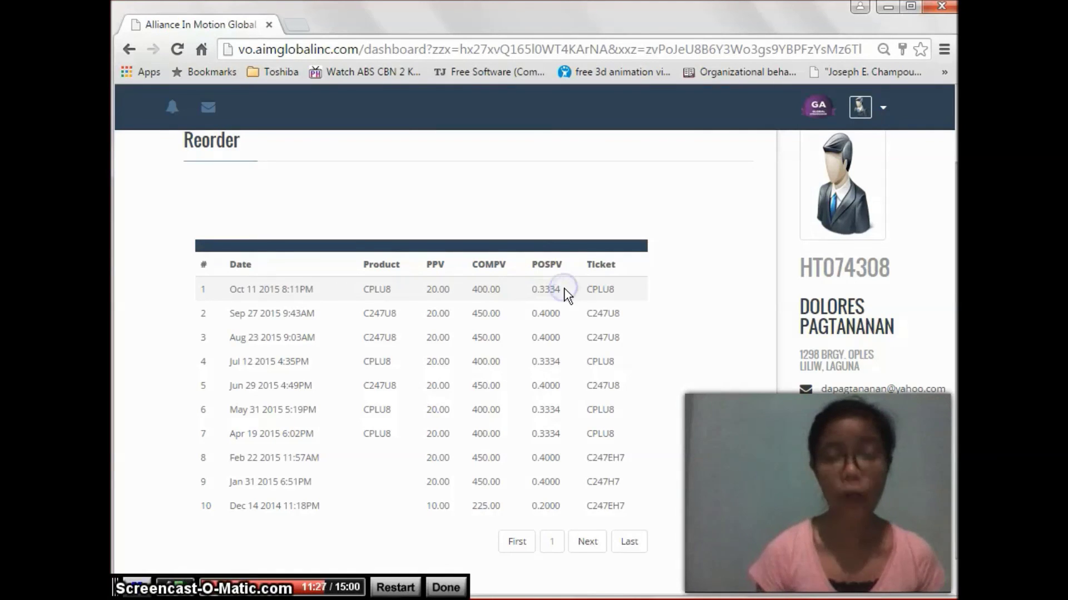